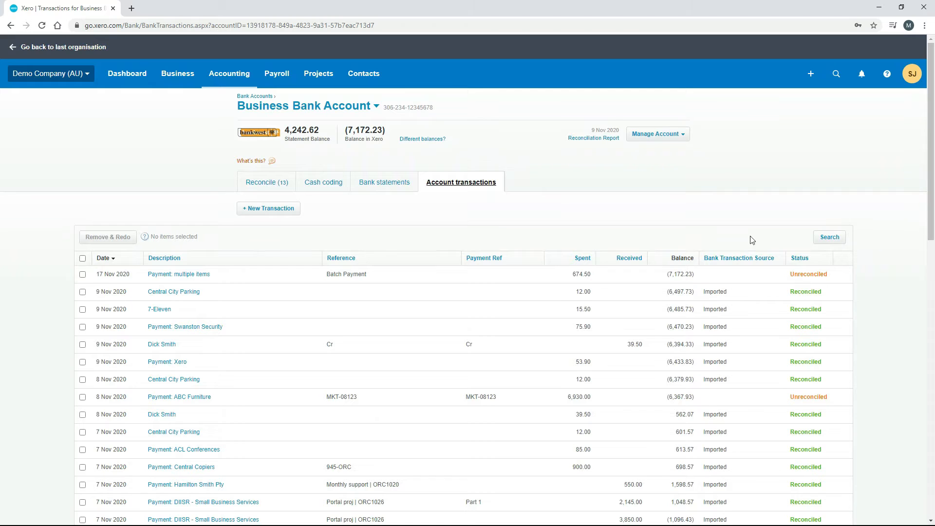
# Step: Review the imported statement lines in the Business Bank Account's bank statements
pyautogui.click(387, 186)
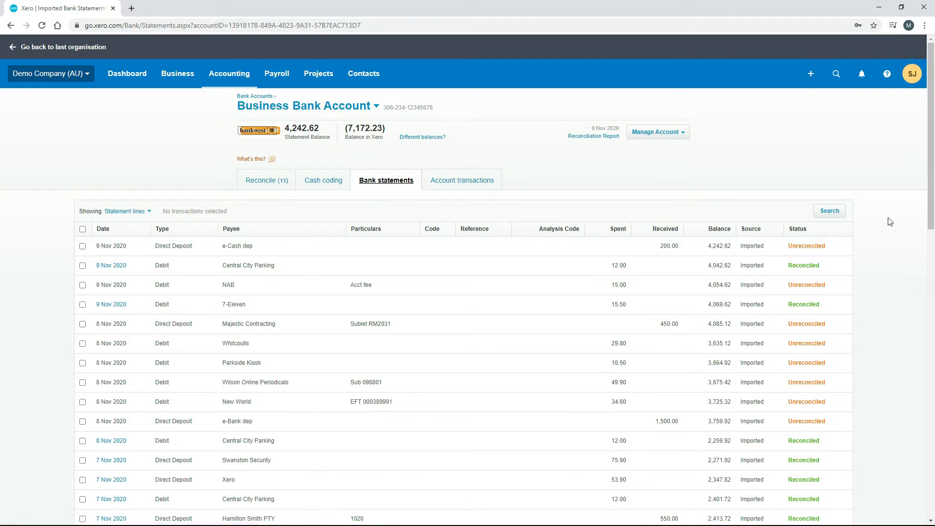
pyautogui.moveTo(933, 156); pyautogui.dragTo(933, 290)
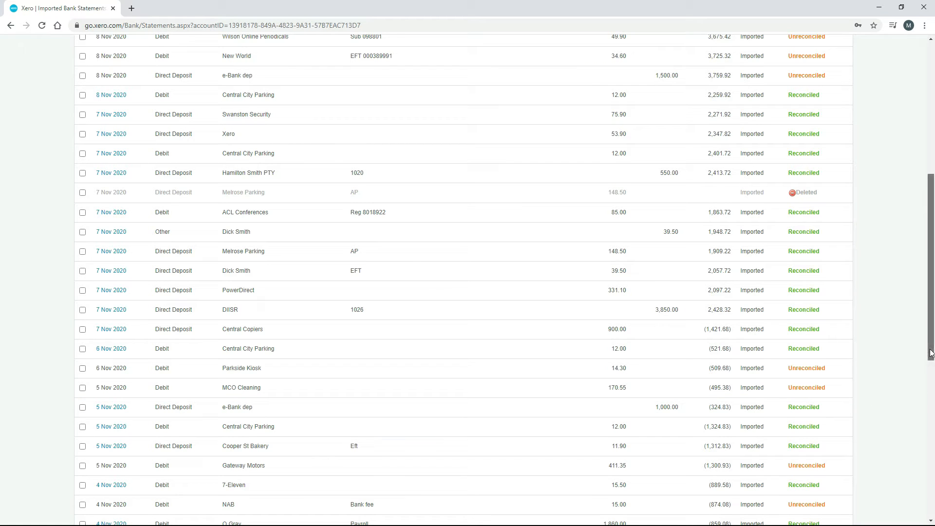
pyautogui.moveTo(931, 353); pyautogui.dragTo(931, 222)
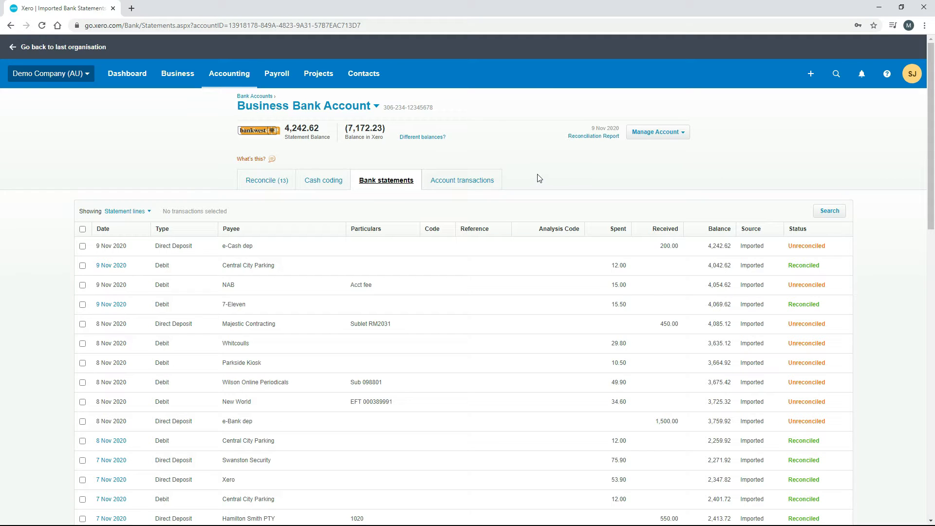
# Step: Unreconcile the 5 Nov 2020 e-Bank dep receive-money transaction for 1,000.00 from the account transactions and confirm the change
pyautogui.click(467, 183)
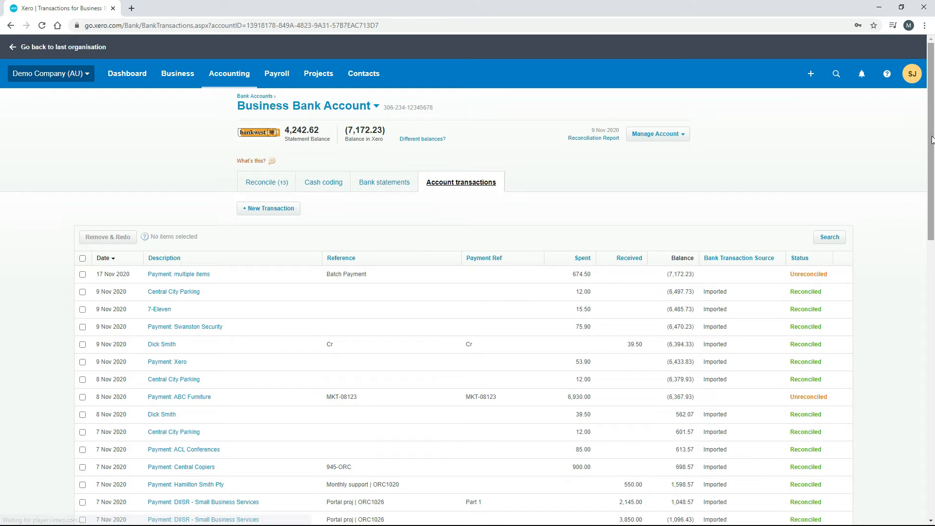
pyautogui.scroll(-6, 932, 140)
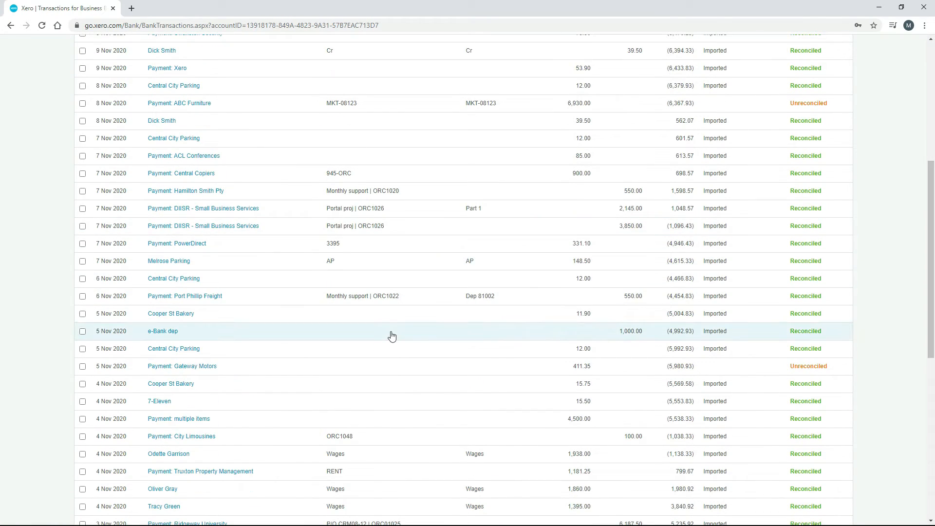
pyautogui.click(392, 336)
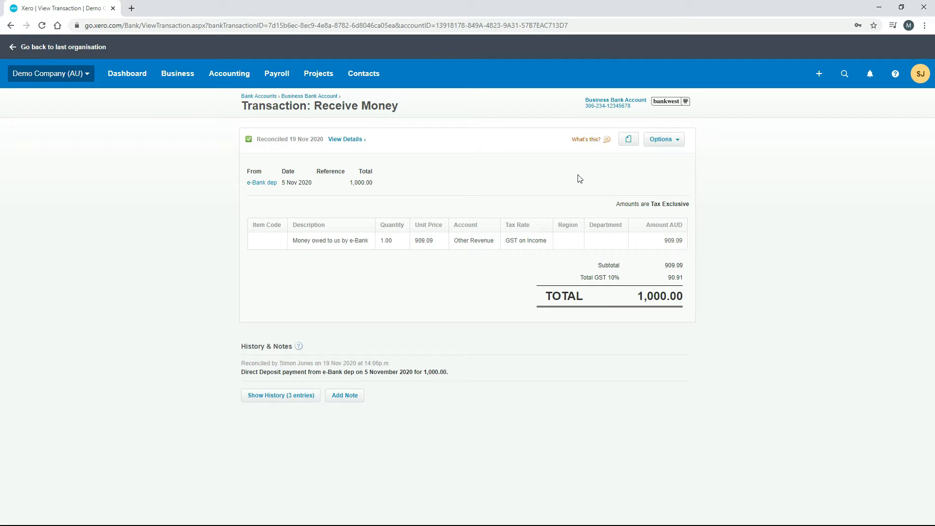
pyautogui.click(678, 141)
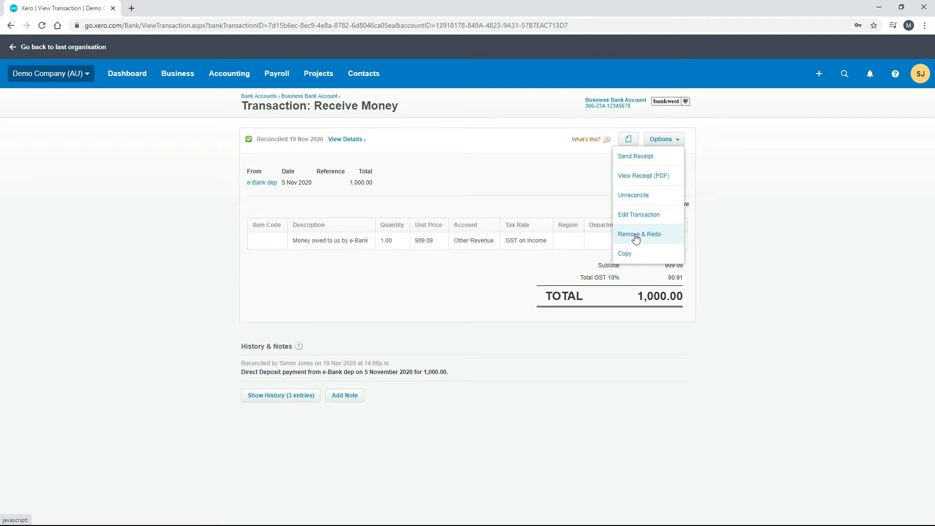
pyautogui.click(640, 196)
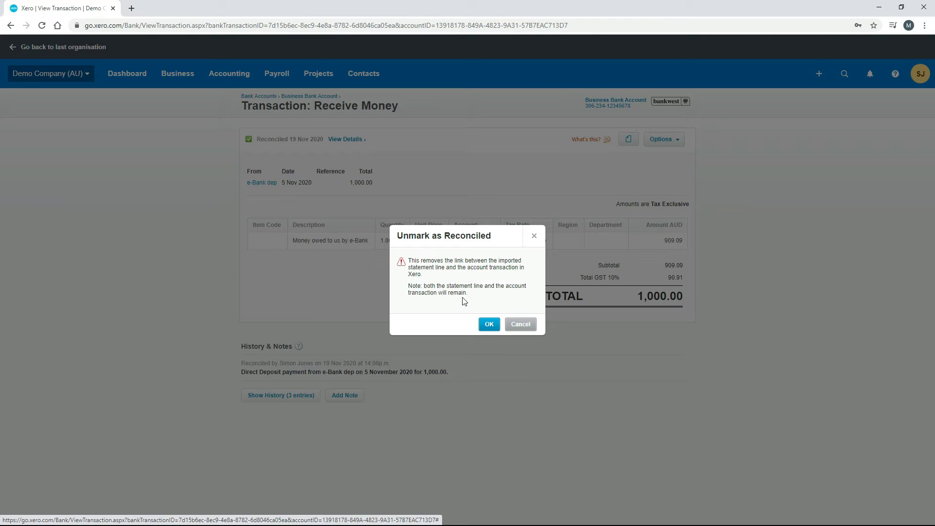
pyautogui.click(489, 324)
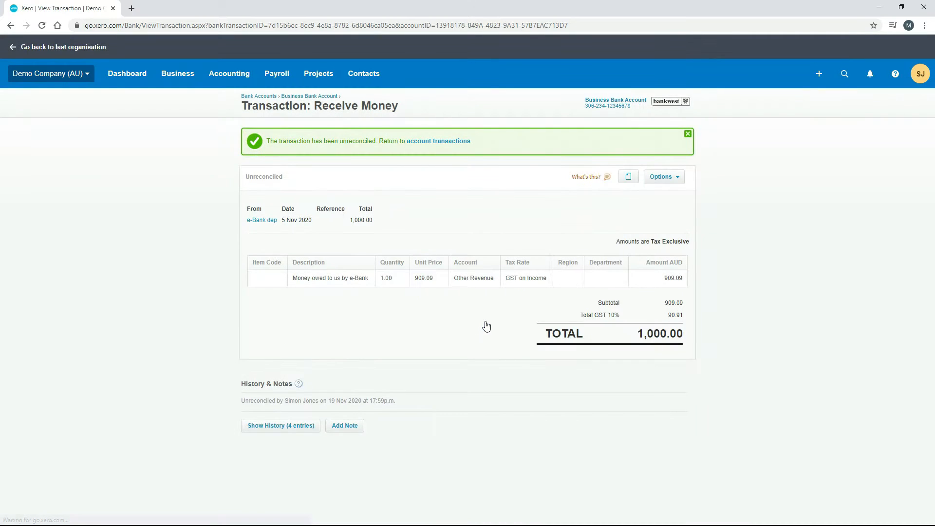
# Step: Reconcile the 5 Nov 2020 e-Bank dep statement line for 1,000.00 with its suggested matching transaction
pyautogui.click(316, 97)
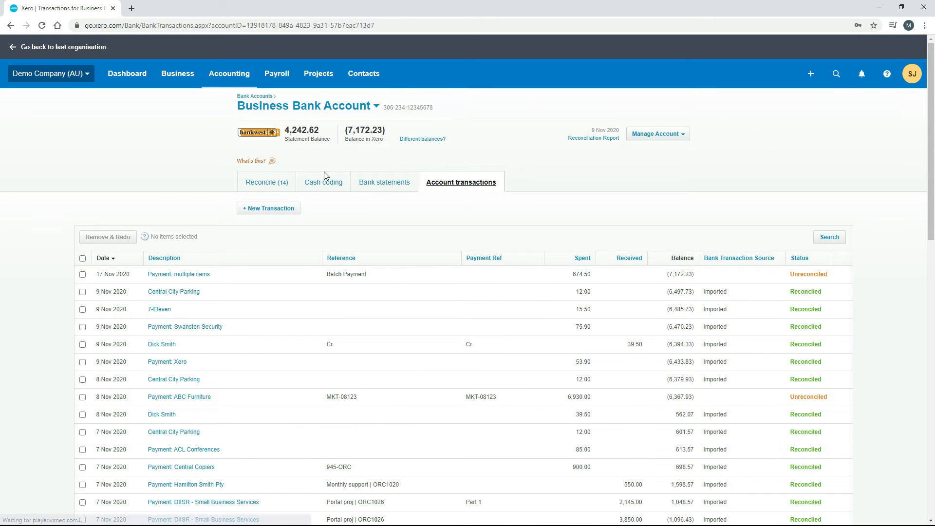
pyautogui.click(272, 187)
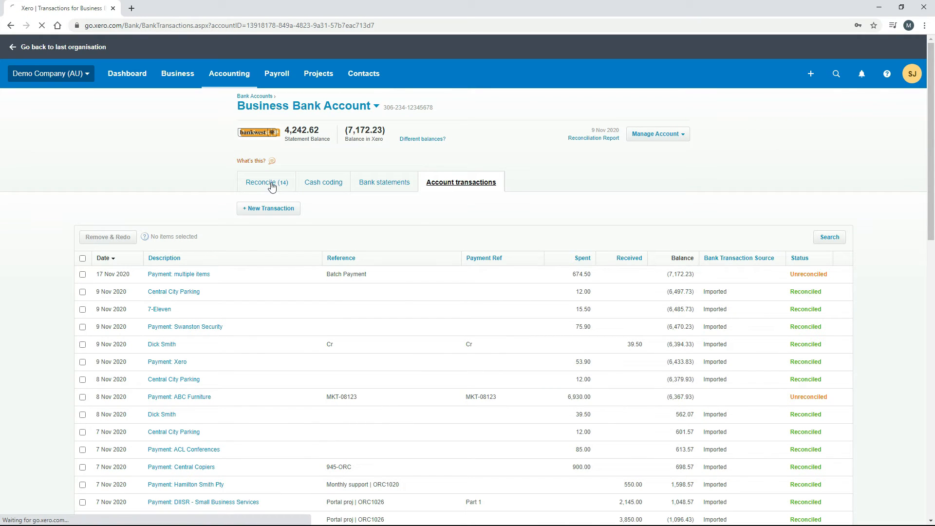
pyautogui.scroll(-4, 240, 235)
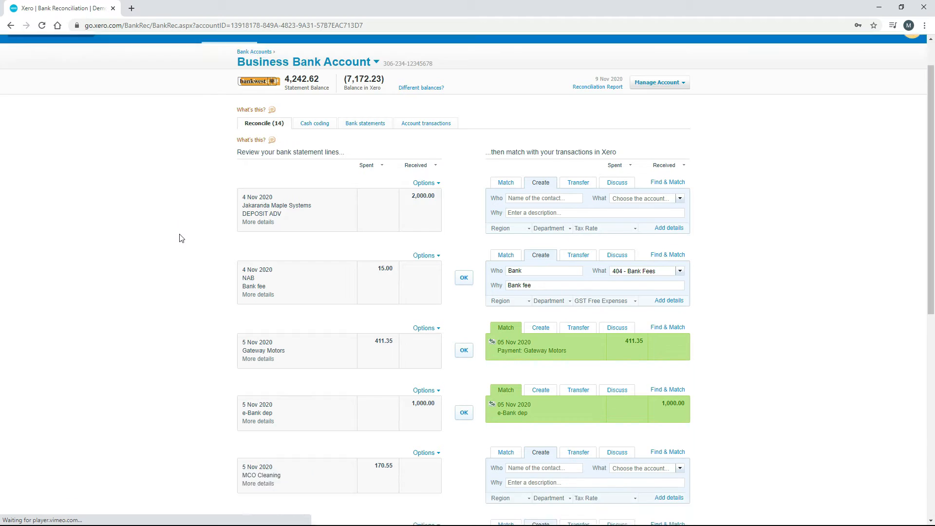
pyautogui.scroll(-1, 182, 238)
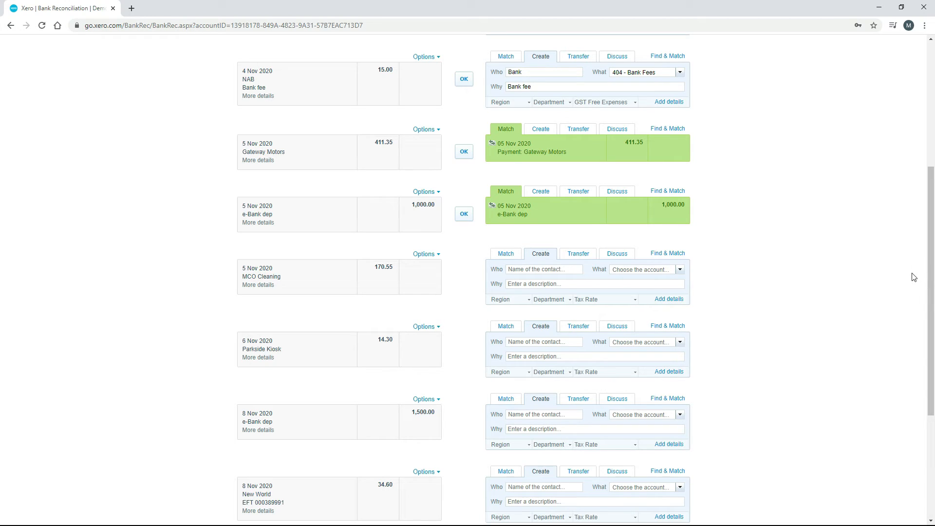
pyautogui.moveTo(931, 278); pyautogui.dragTo(932, 186)
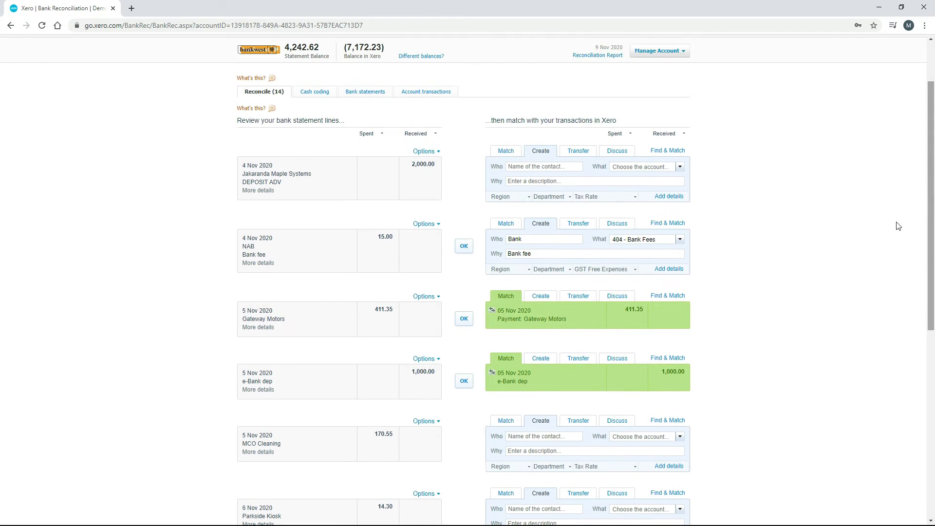
pyautogui.click(463, 383)
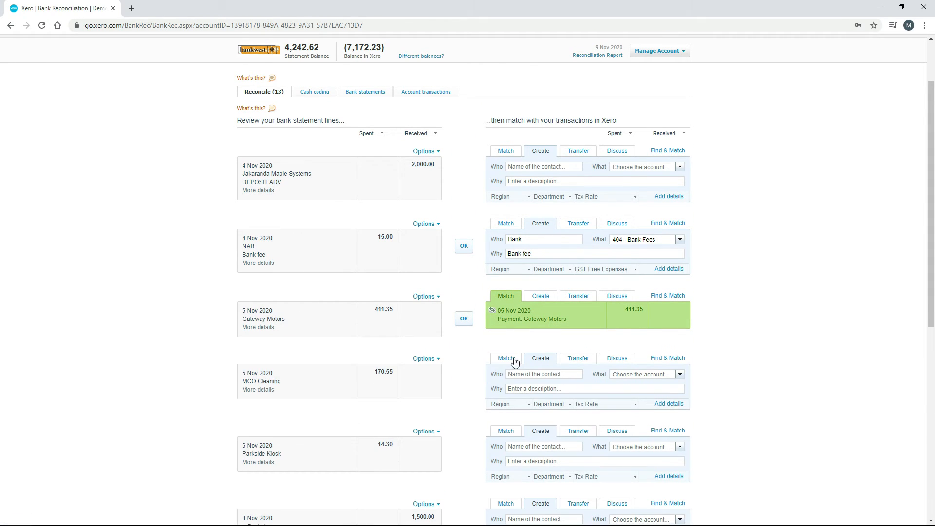
# Step: Remove and redo the transaction reconciled with the 5 Nov 2020 e-Bank dep statement line for 1,000.00, starting from the bank statements
pyautogui.moveTo(931, 317); pyautogui.dragTo(931, 260)
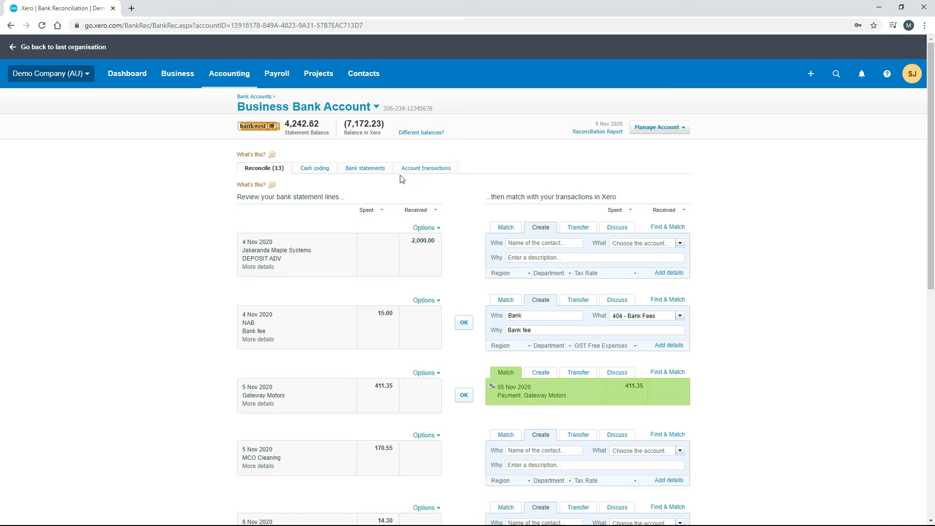
pyautogui.click(371, 171)
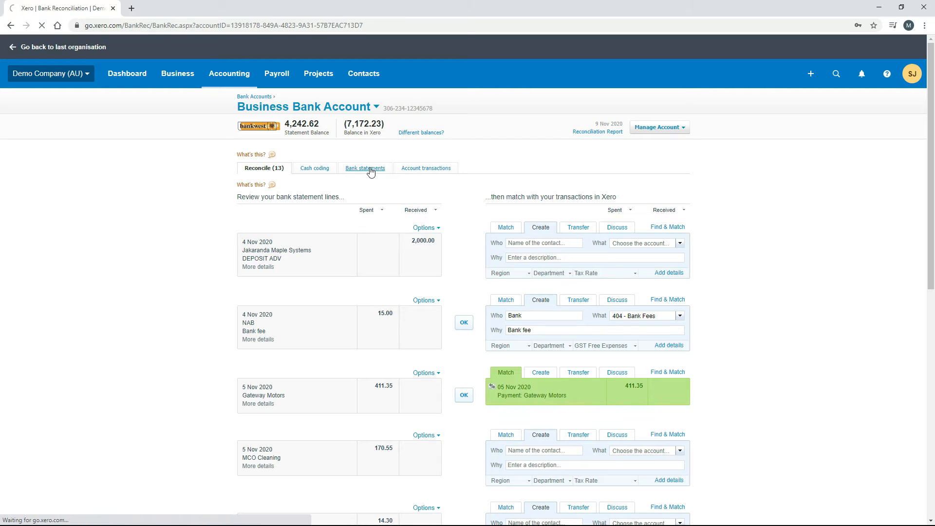
pyautogui.scroll(-5, 459, 274)
pyautogui.scroll(-3, 497, 361)
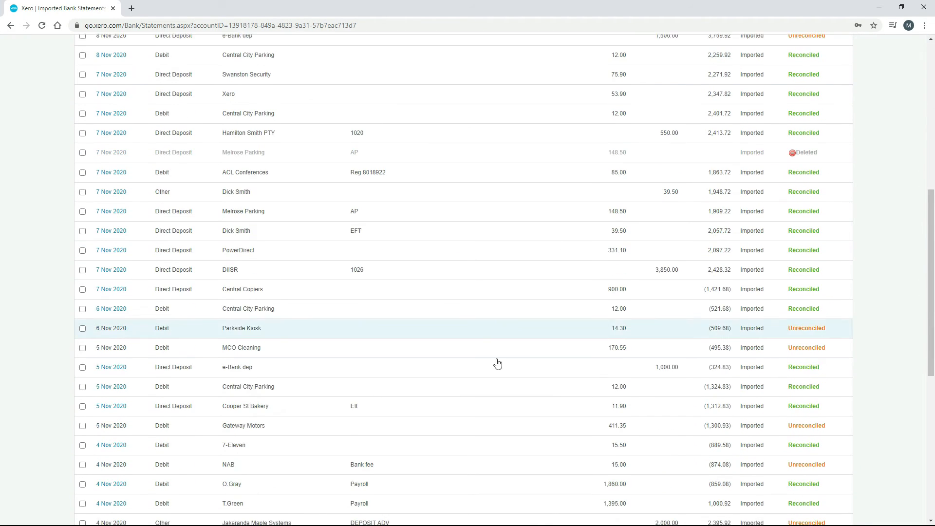
pyautogui.click(423, 365)
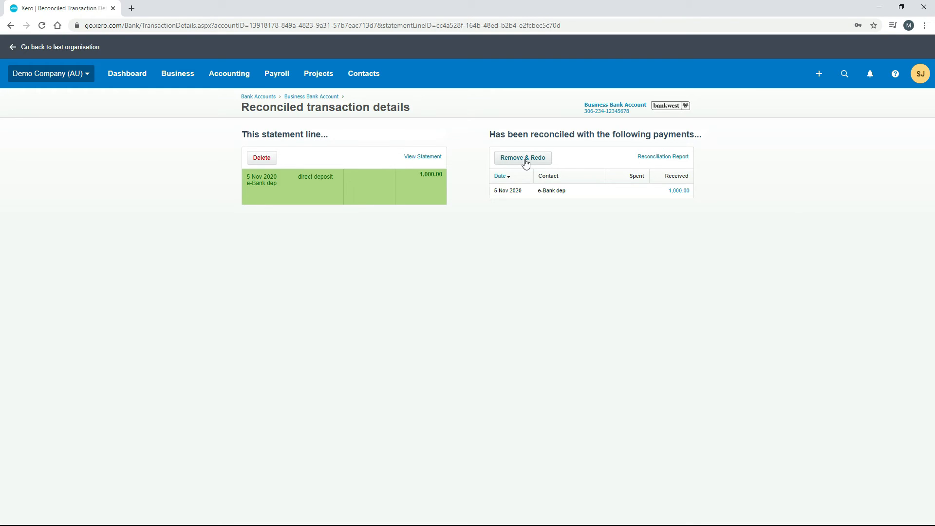
pyautogui.click(524, 161)
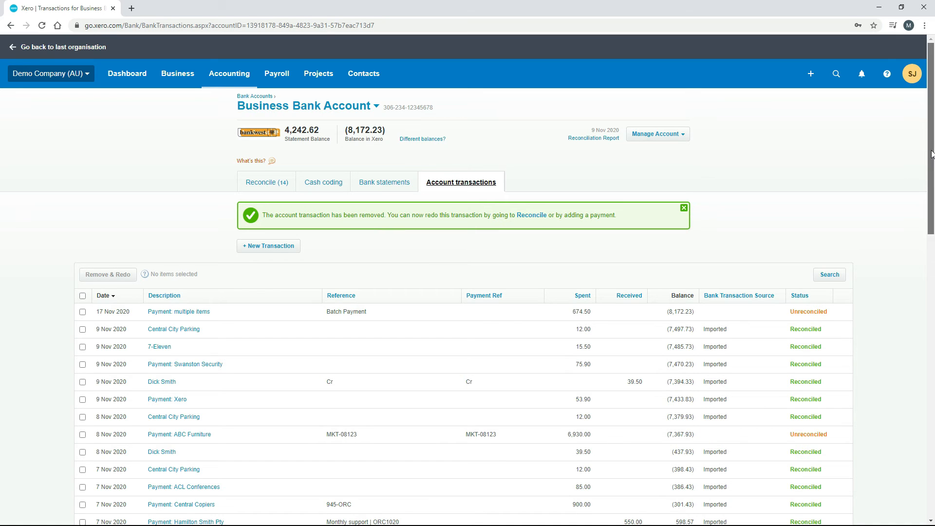
# Step: Check the account transactions dated 5 Nov 2020 for the e-Bank dep entry
pyautogui.scroll(-5, 923, 257)
pyautogui.scroll(-2, 923, 256)
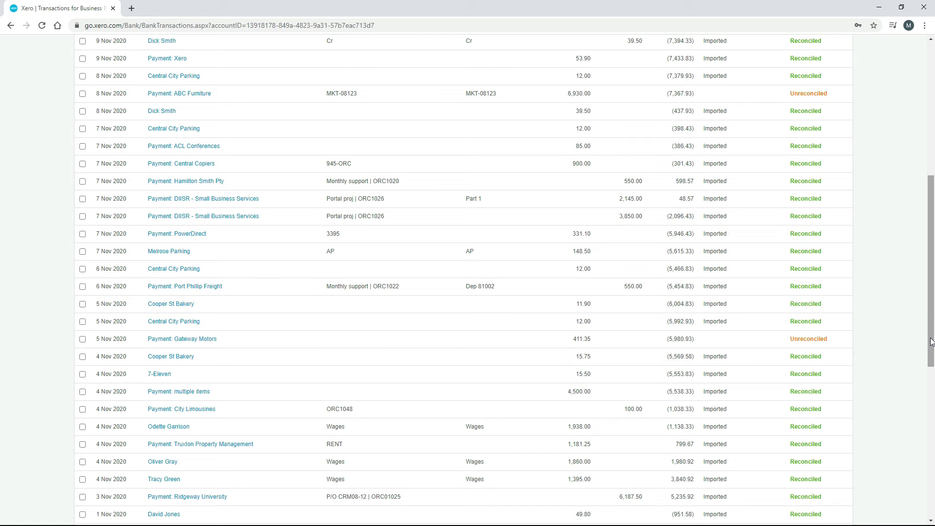
pyautogui.moveTo(931, 341); pyautogui.dragTo(930, 208)
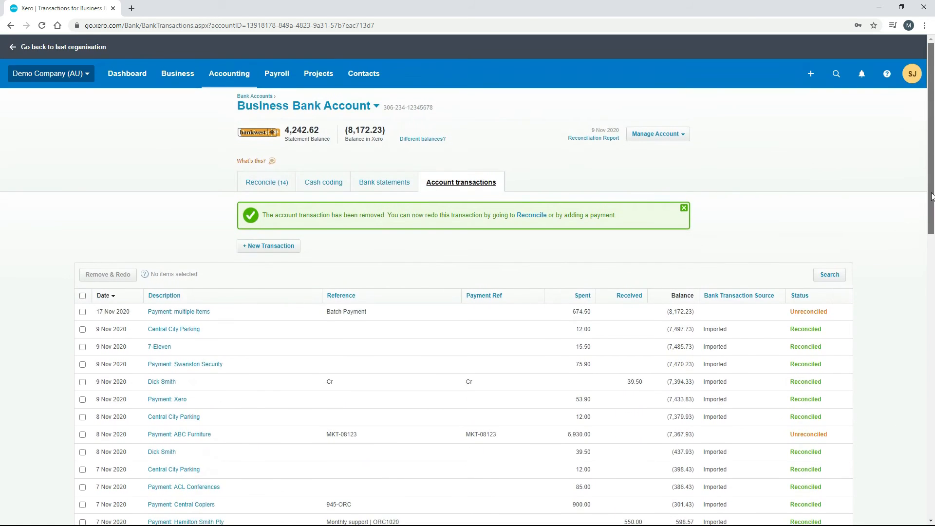
# Step: Check the status of the 5 Nov 2020 e-Bank dep line in the bank statements
pyautogui.click(383, 190)
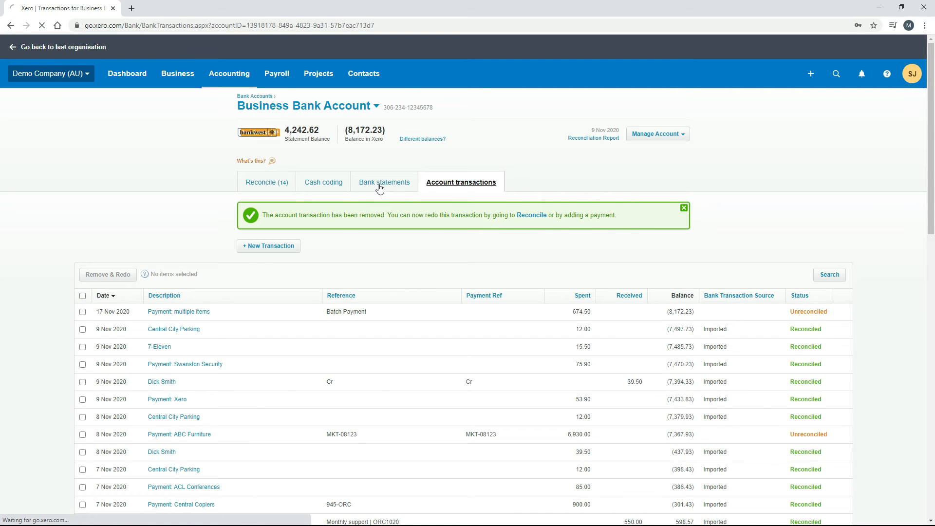
pyautogui.scroll(-2, 429, 276)
pyautogui.scroll(-5, 424, 277)
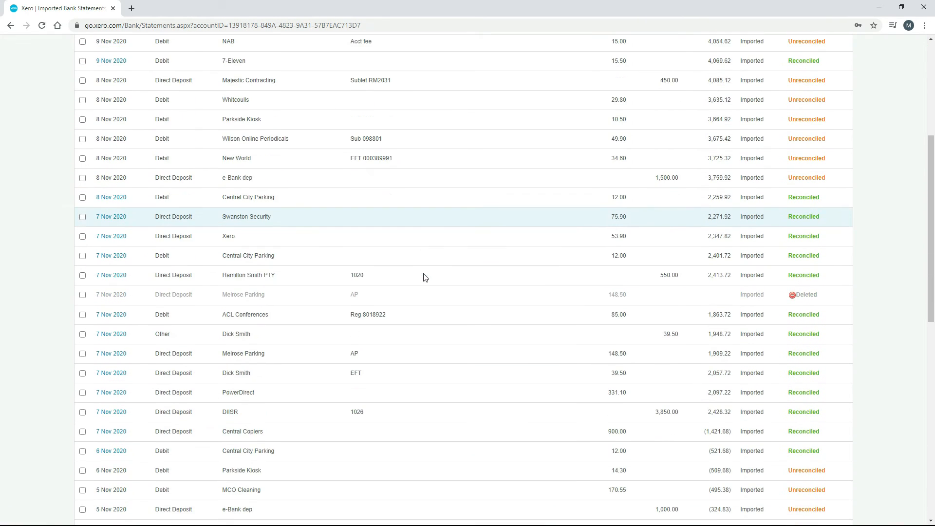
pyautogui.scroll(-2, 425, 278)
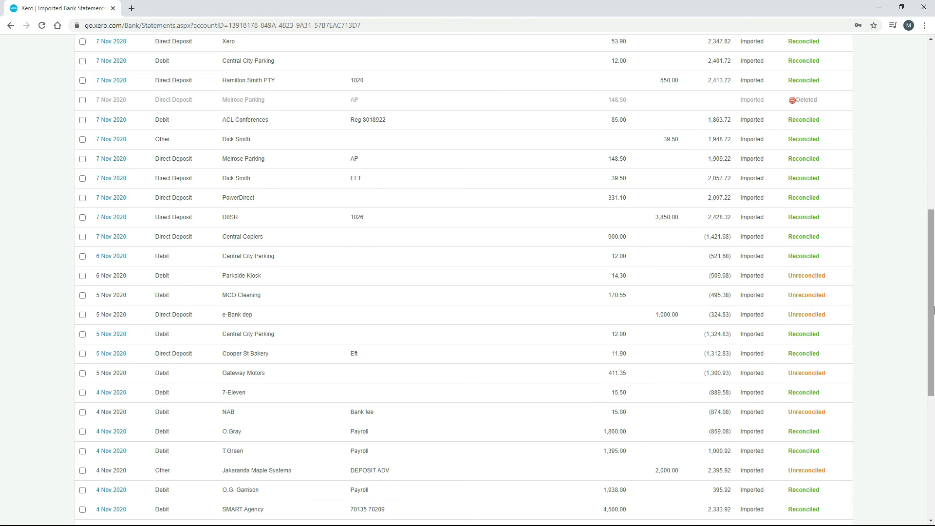
pyautogui.moveTo(933, 312); pyautogui.dragTo(920, 143)
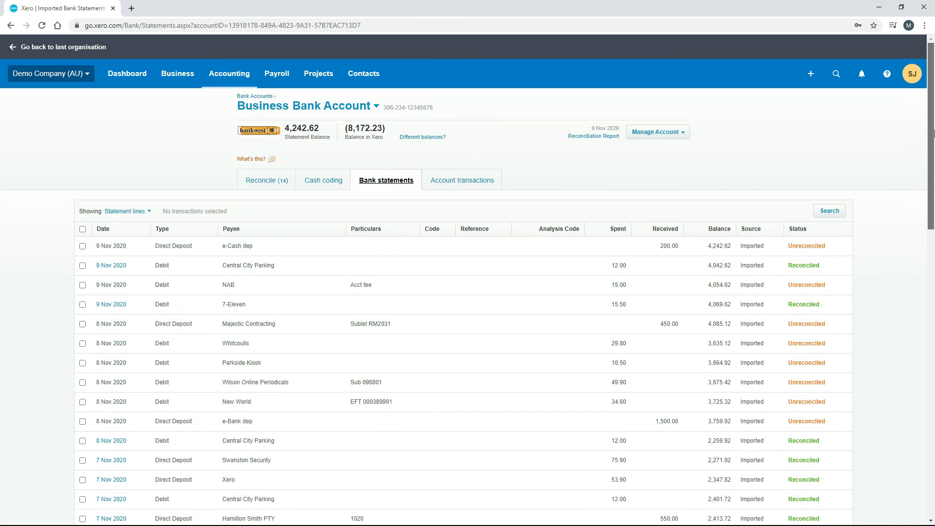
# Step: Locate the 5 Nov 2020 e-Bank dep line for 1,000.00 among the statement lines awaiting reconciliation
pyautogui.click(268, 184)
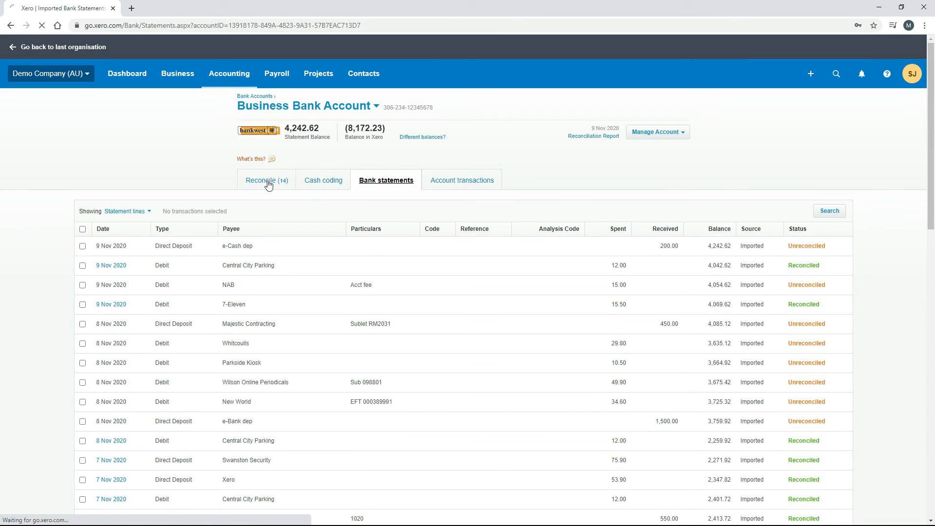
pyautogui.scroll(-4, 202, 256)
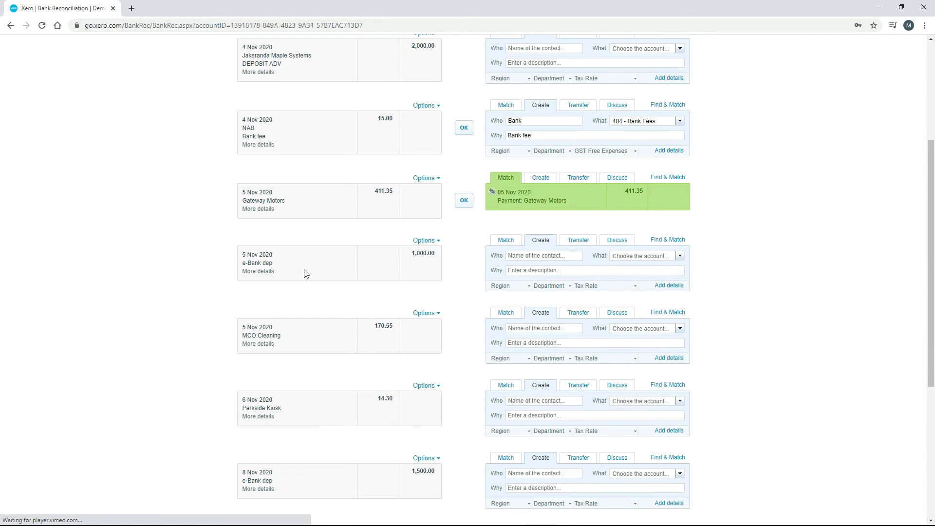